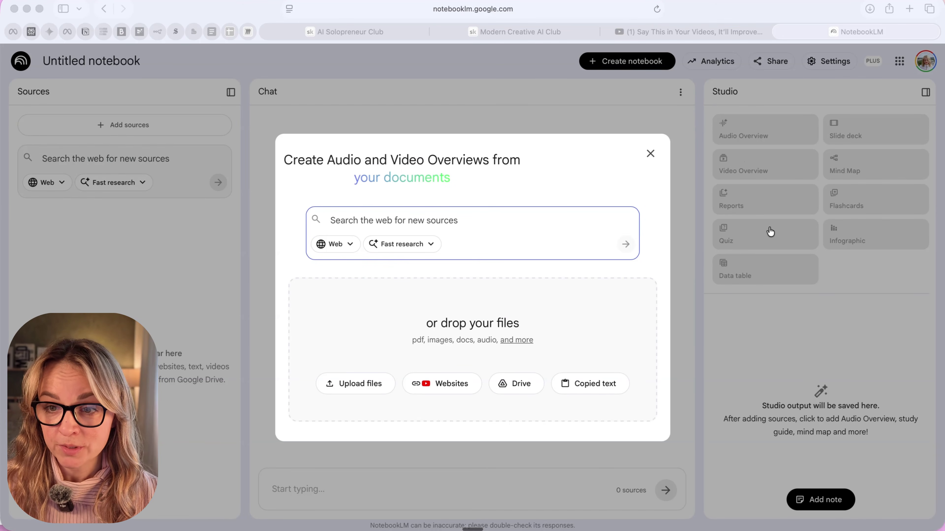
Switch to YouTube and copy the web address of the open storytelling video.
left_click(714, 33)
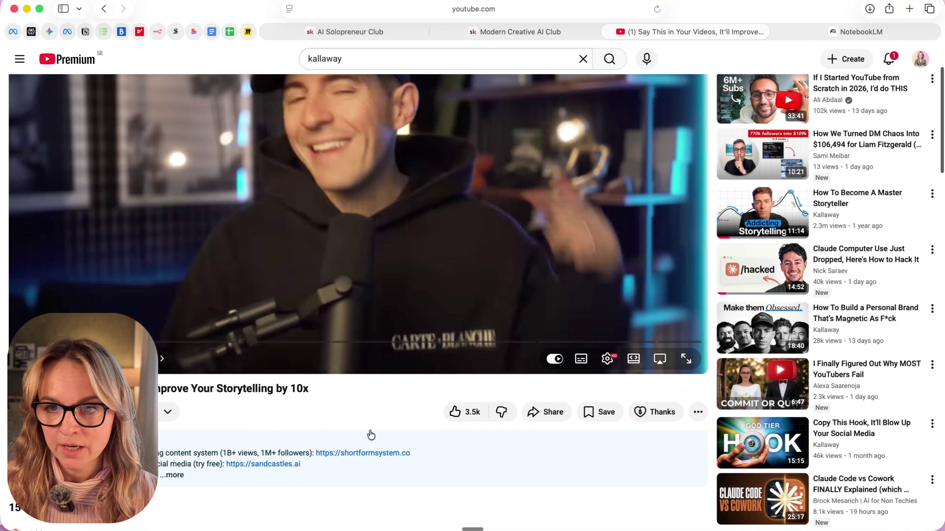
scroll(267, 302, "up", 3)
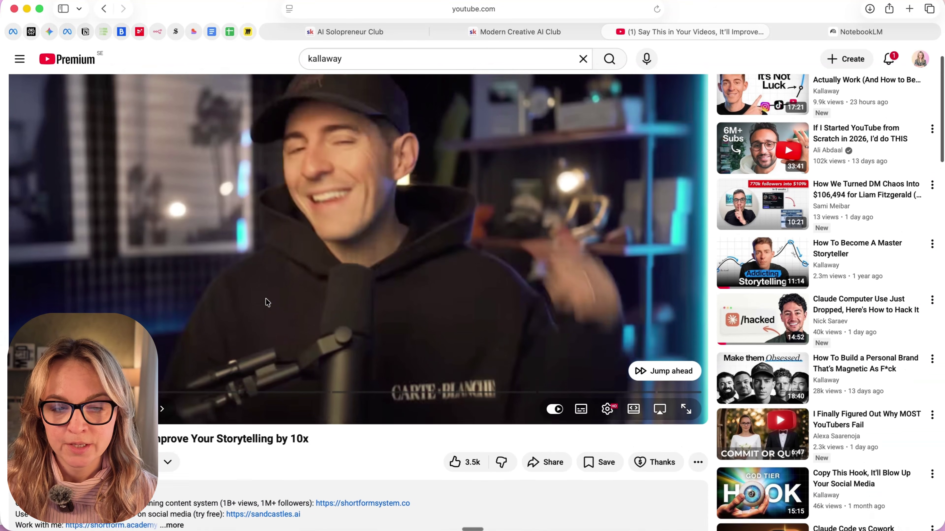
scroll(379, 480, "down", 2)
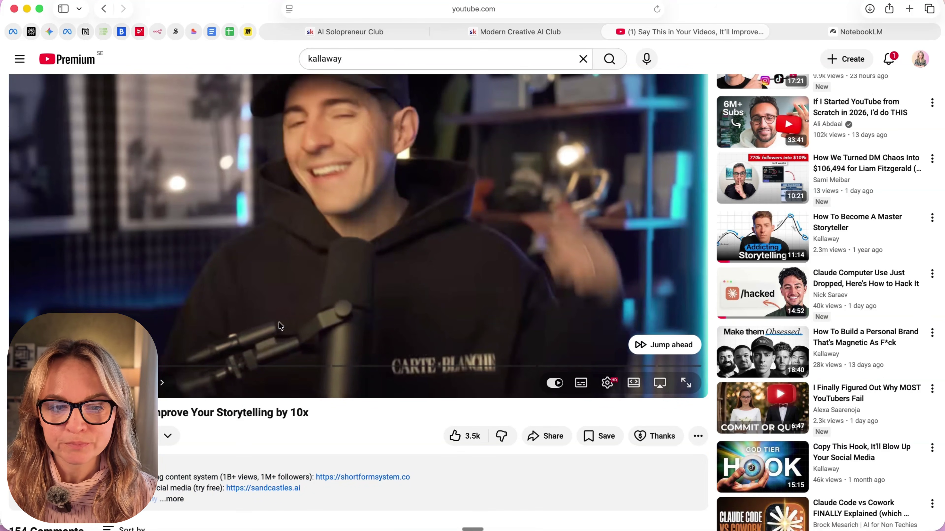
scroll(367, 385, "up", 3)
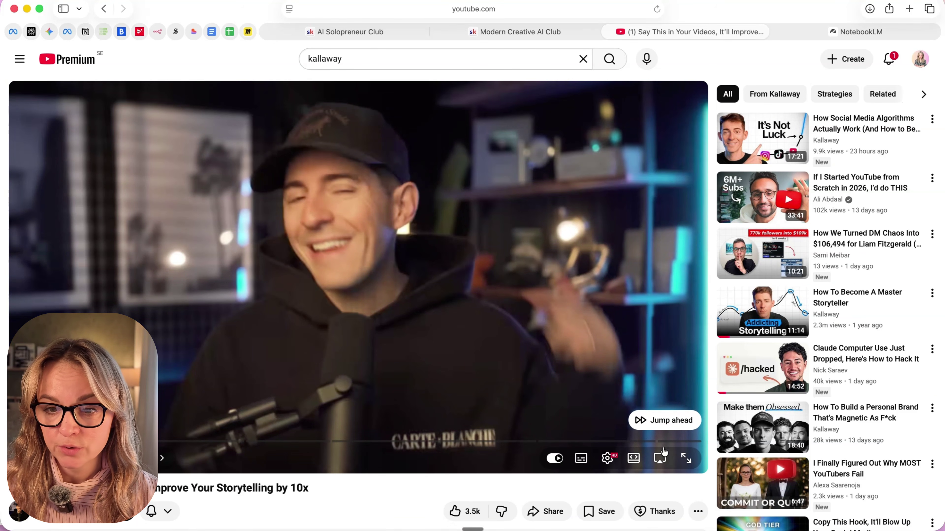
left_click(542, 6)
key("super+c")
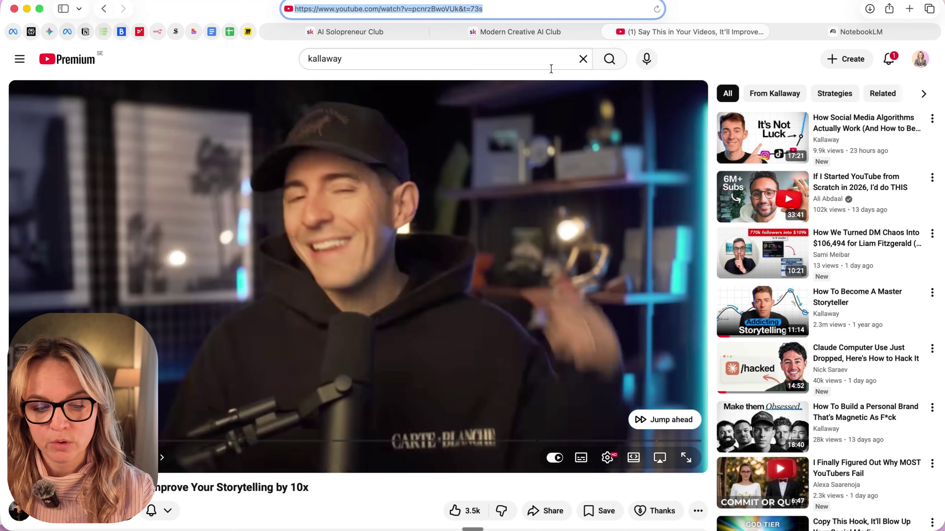
Add the copied YouTube link as a website source in the untitled NotebookLM notebook.
left_click(859, 26)
left_click(452, 384)
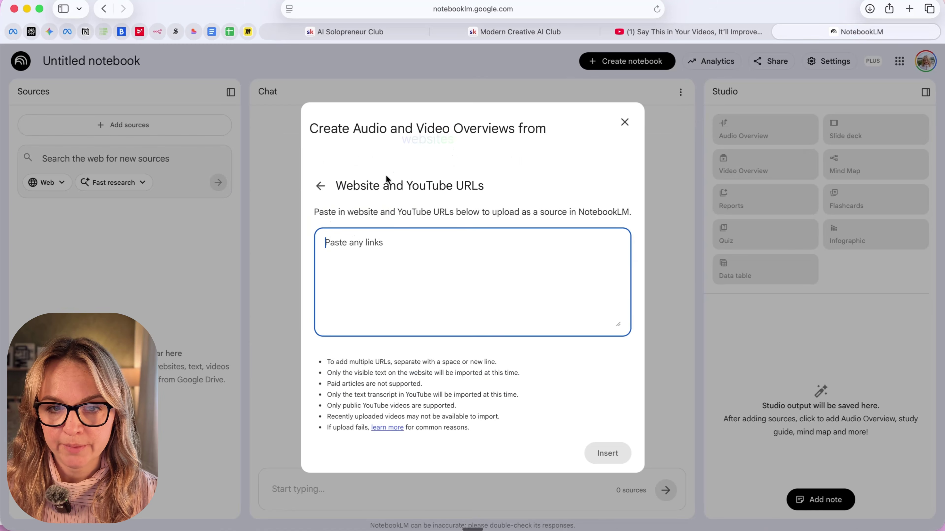
key("super+v")
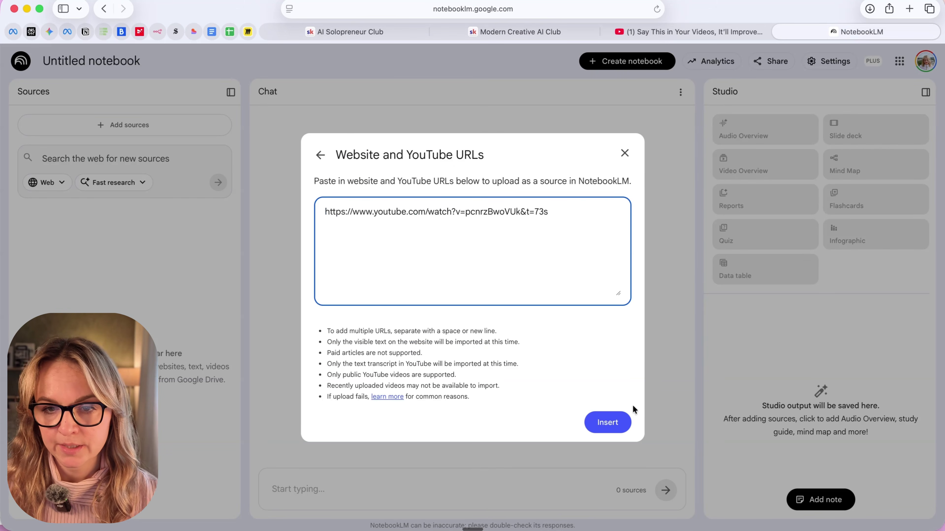
left_click(604, 425)
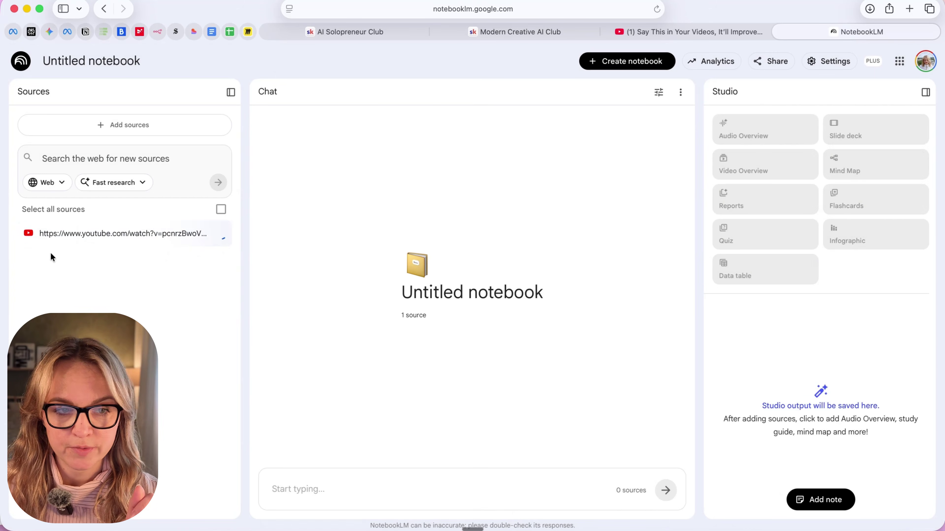
Open the added YouTube source and copy its full transcript text.
left_click(121, 242)
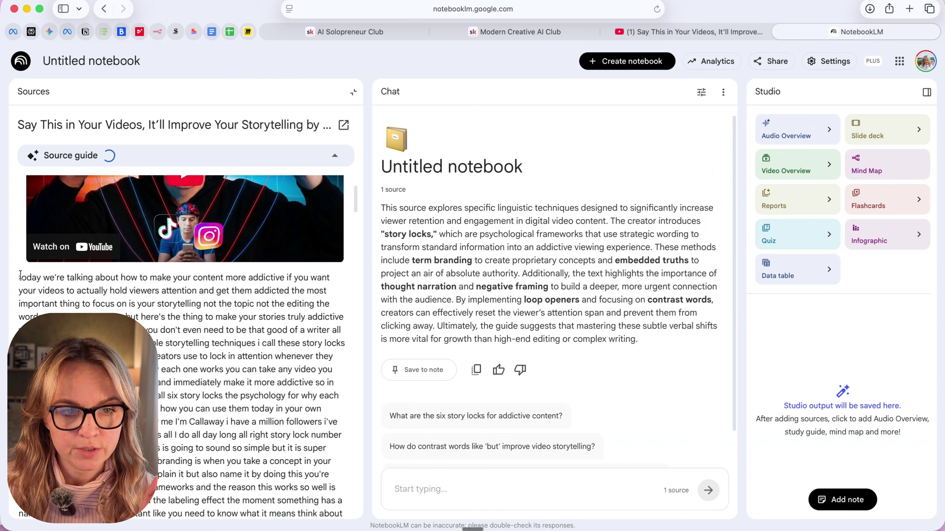
scroll(81, 391, "down", 2)
left_click_drag(18, 265, 186, 521)
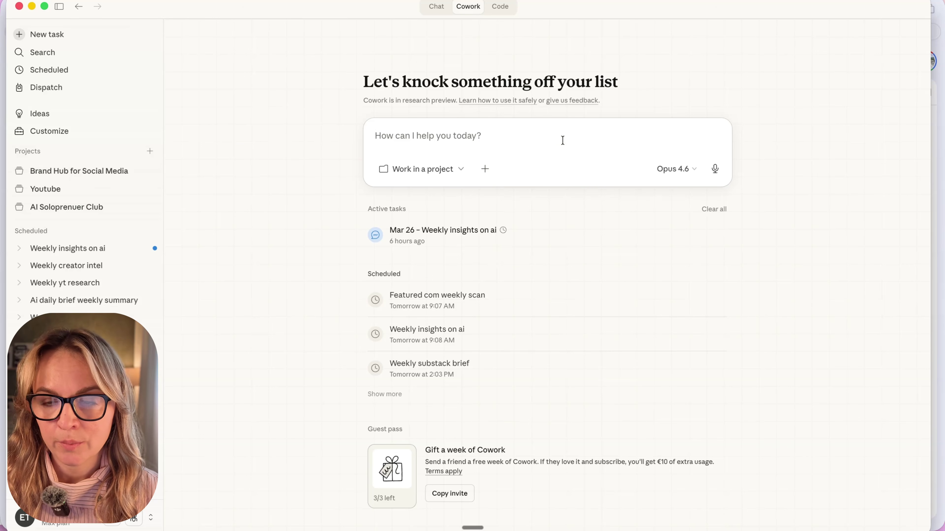
In Claude Cowork, request a summary outlining the video's key storytelling points and step-by-step frameworks, and include the copied transcript.
key("fn")
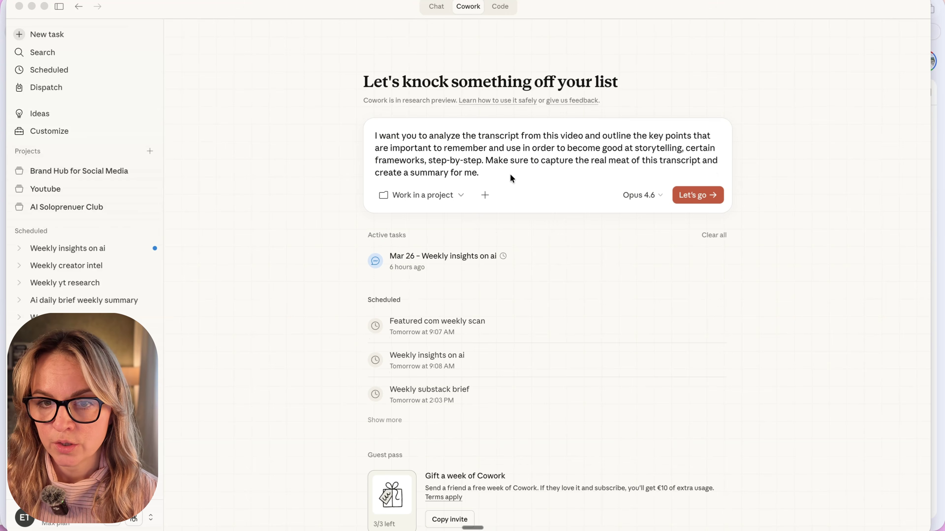
key("super+v")
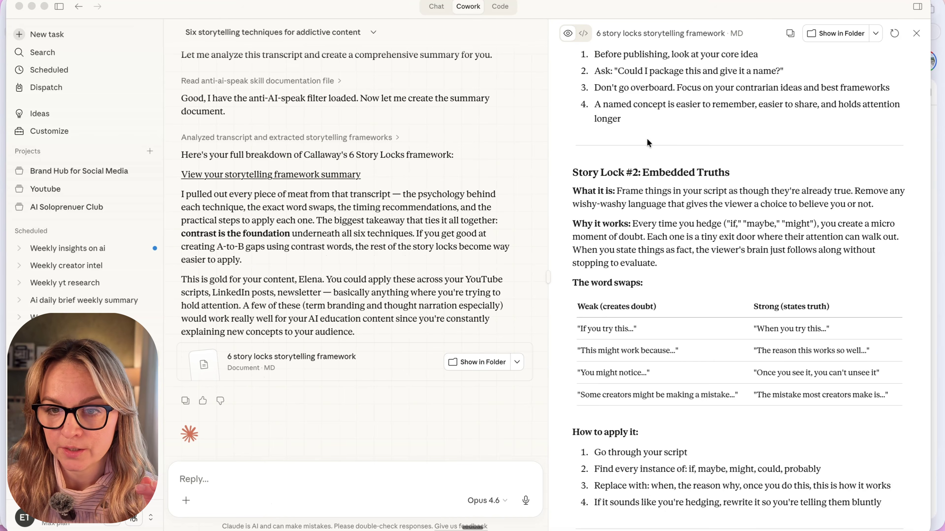
Read through the generated 6 story locks storytelling framework document, covering each technique and its application steps.
scroll(647, 138, "up", 10)
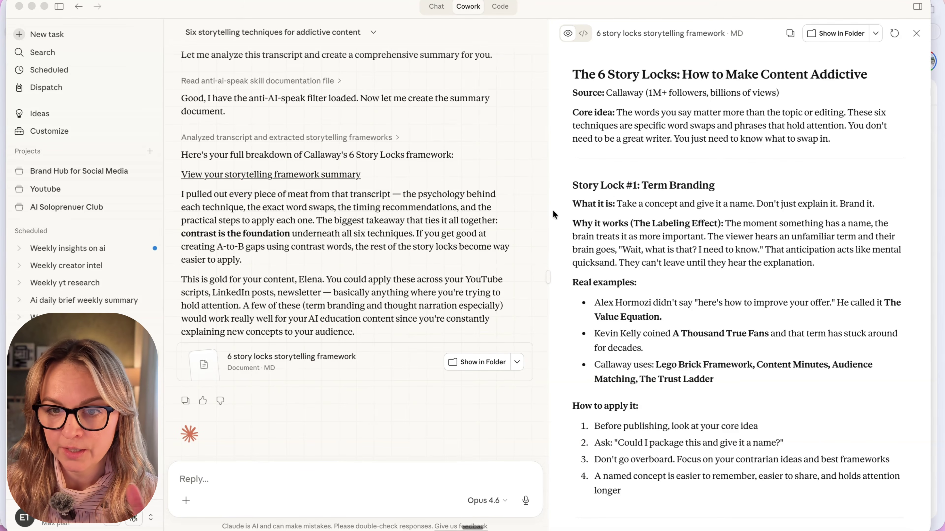
scroll(729, 313, "down", 3)
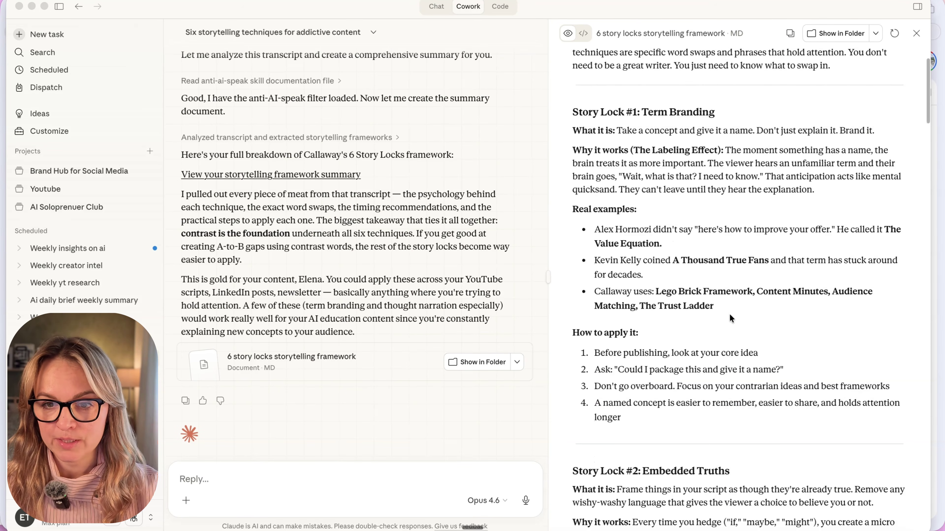
scroll(697, 236, "down", 3)
scroll(697, 237, "down", 4)
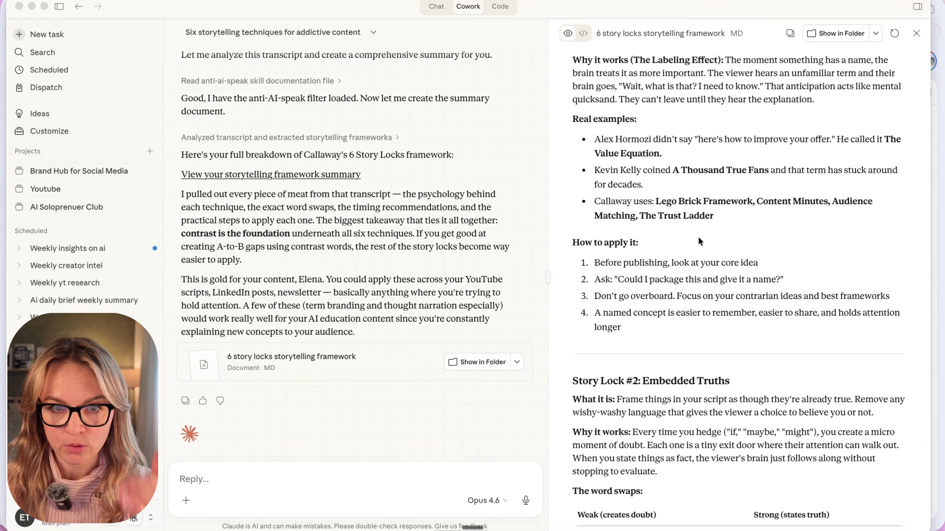
scroll(760, 341, "down", 13)
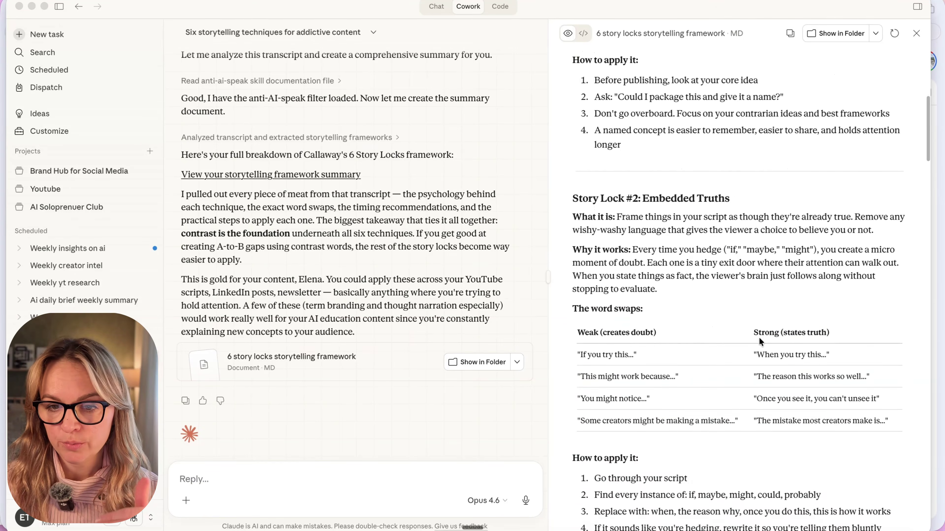
scroll(758, 337, "down", 18)
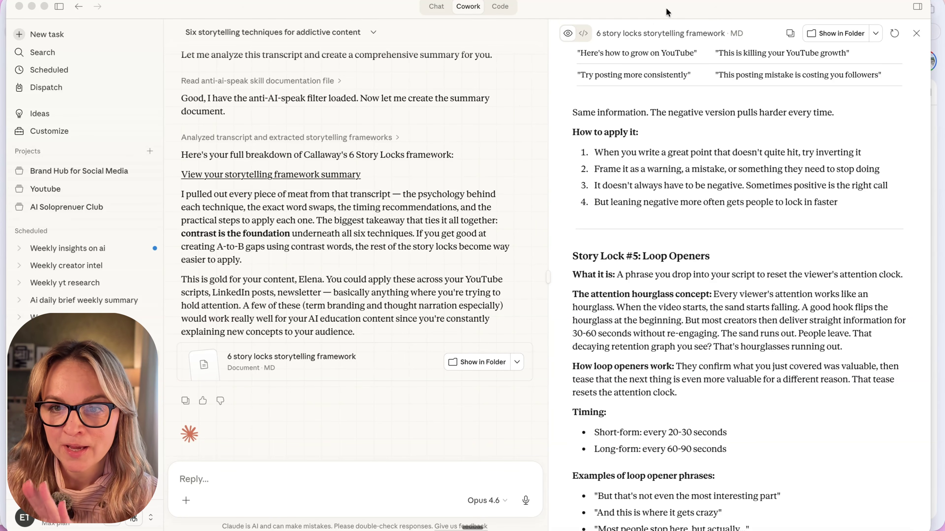
Choose to turn the storytelling techniques task into a skill and send the "Turn this task into a skill" request.
scroll(359, 54, "up", 5)
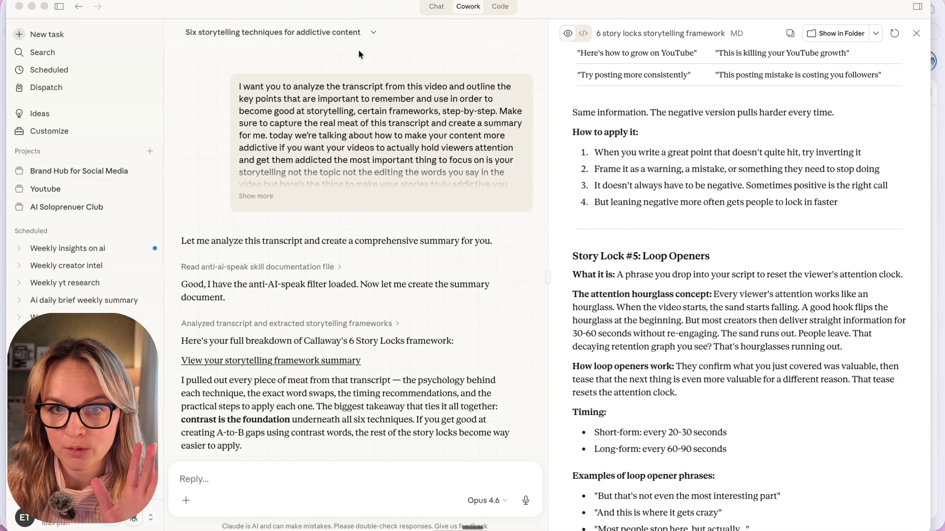
left_click(373, 32)
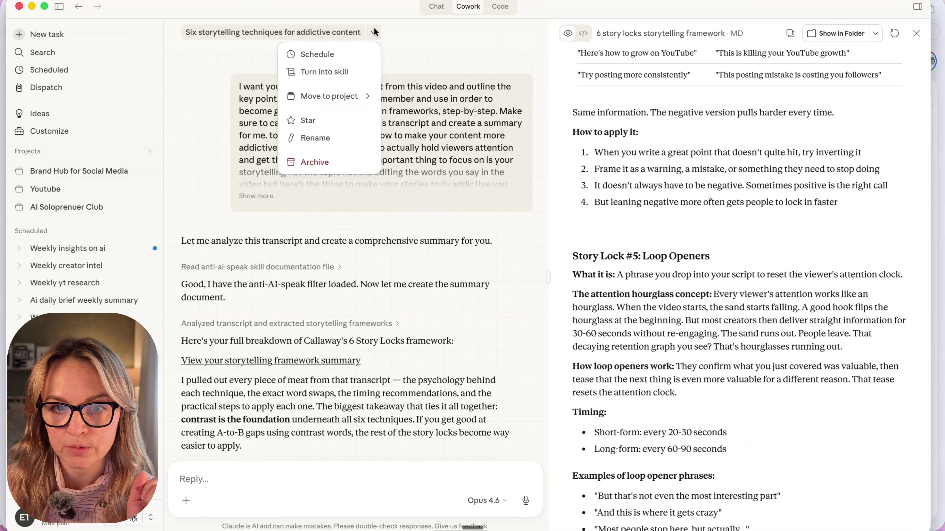
left_click(345, 73)
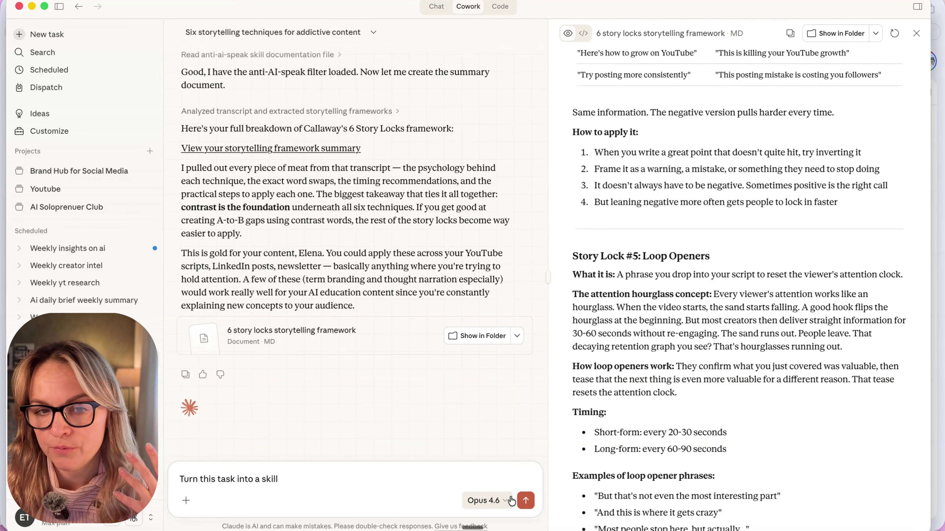
left_click(525, 501)
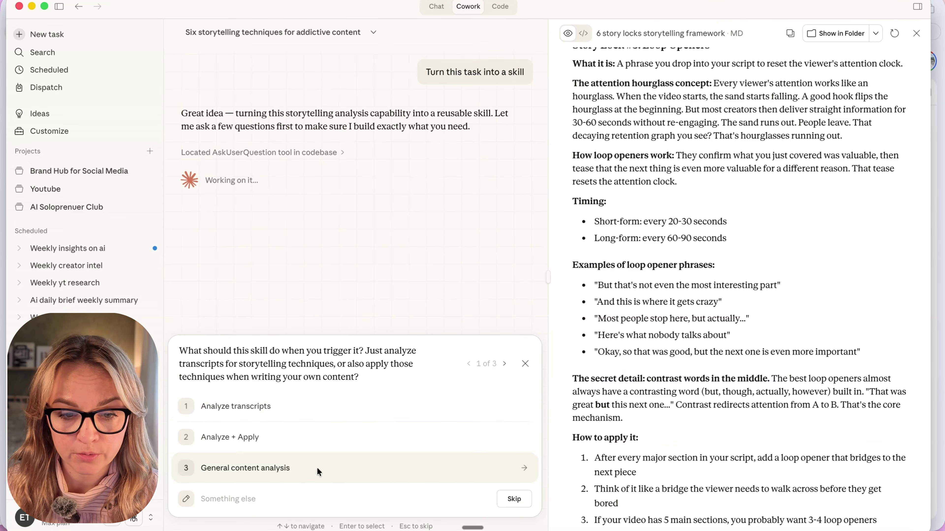
Answer the skill questions with Analyze + Apply, Markdown file output, and the custom trigger "use a storytelling skill".
left_click(270, 441)
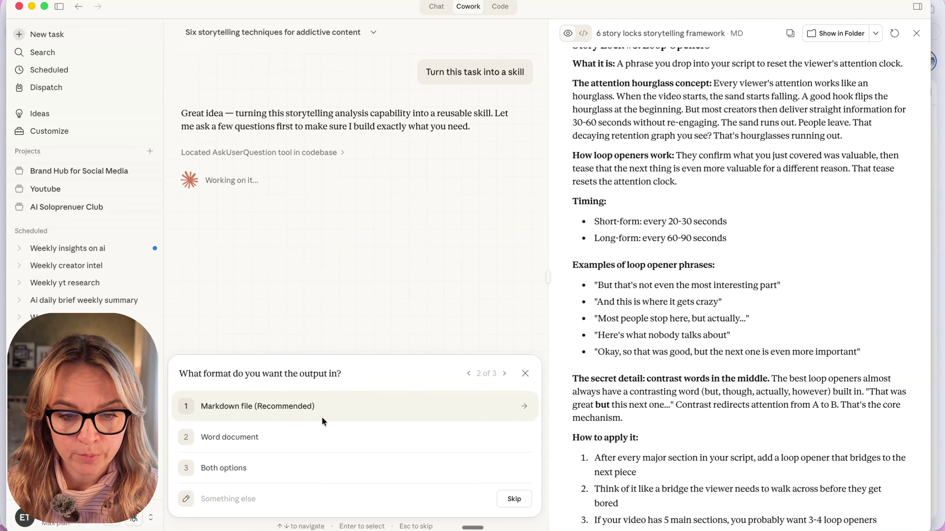
left_click(393, 437)
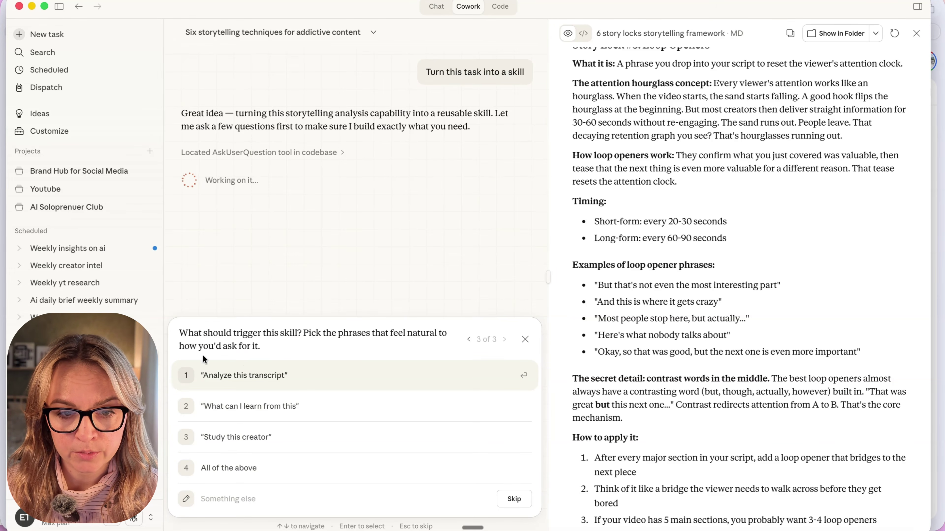
type("use a ")
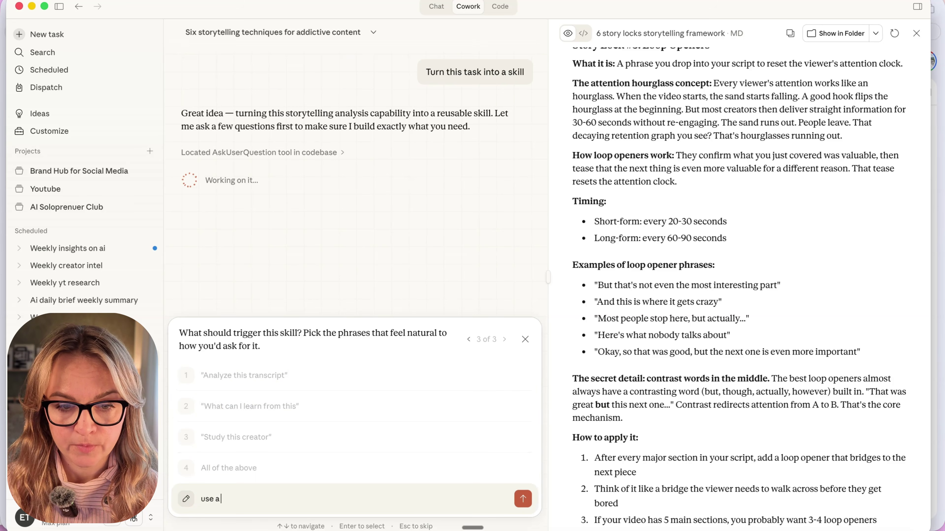
type("storytelling ski")
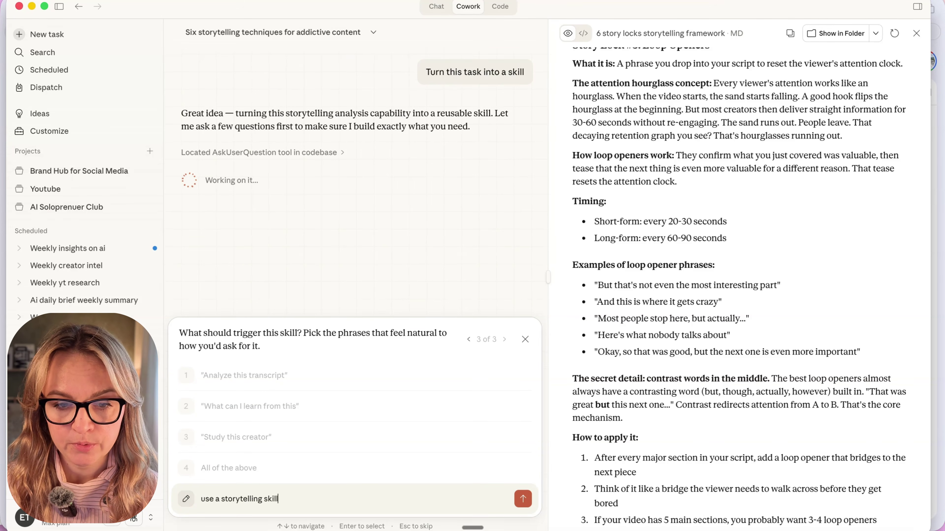
type("ll")
left_click(522, 499)
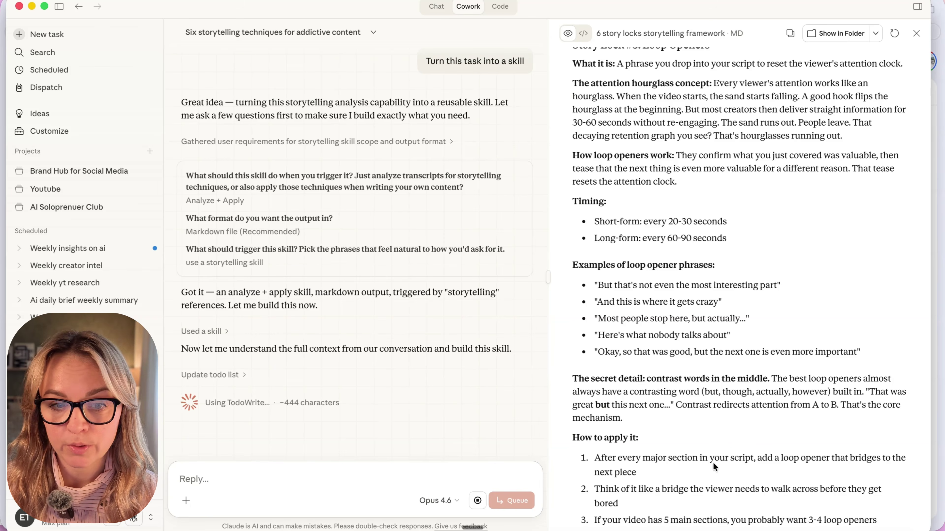
Review the instructions in the generated storytelling-analyzer SKILL.md file.
scroll(771, 408, "down", 10)
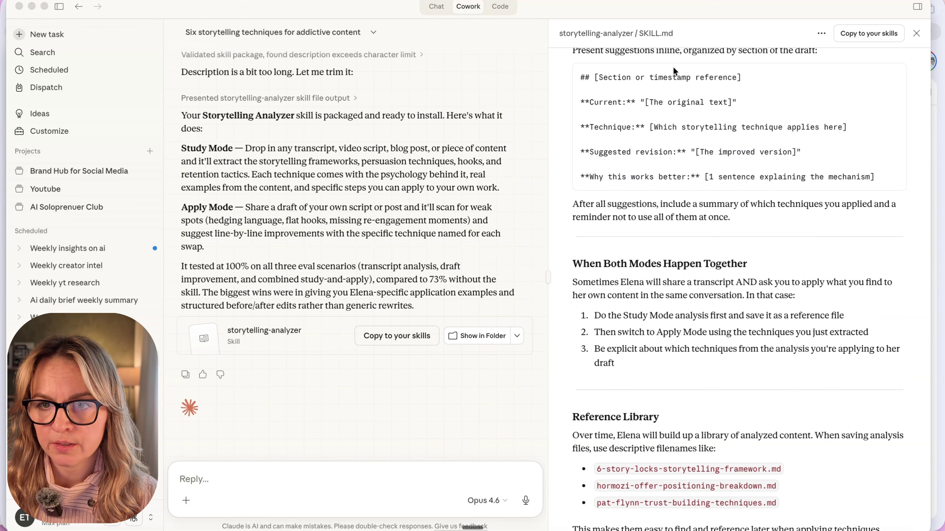
scroll(737, 164, "up", 10)
scroll(737, 166, "up", 15)
scroll(737, 164, "up", 5)
scroll(737, 164, "down", 6)
scroll(738, 166, "down", 20)
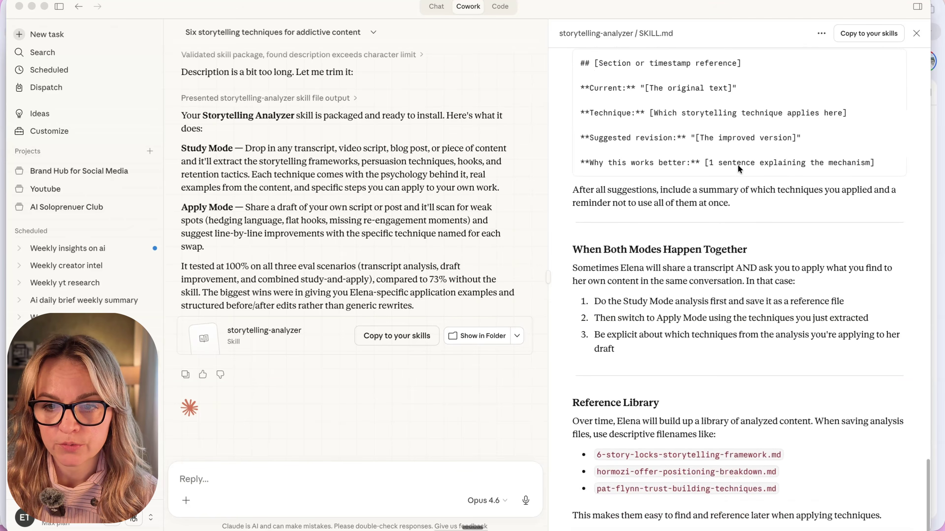
Copy the storytelling-analyzer skill to the personal skills and view its entry in the skills manager.
left_click(407, 338)
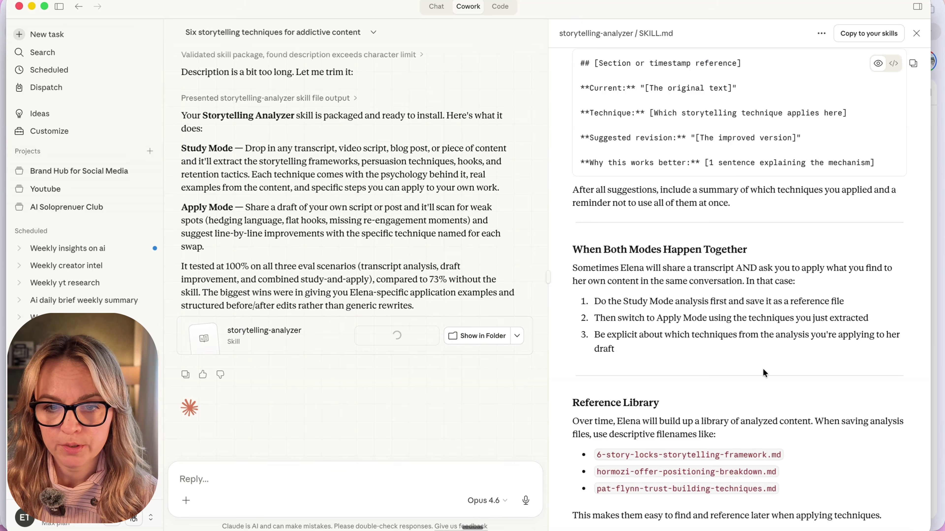
left_click(869, 33)
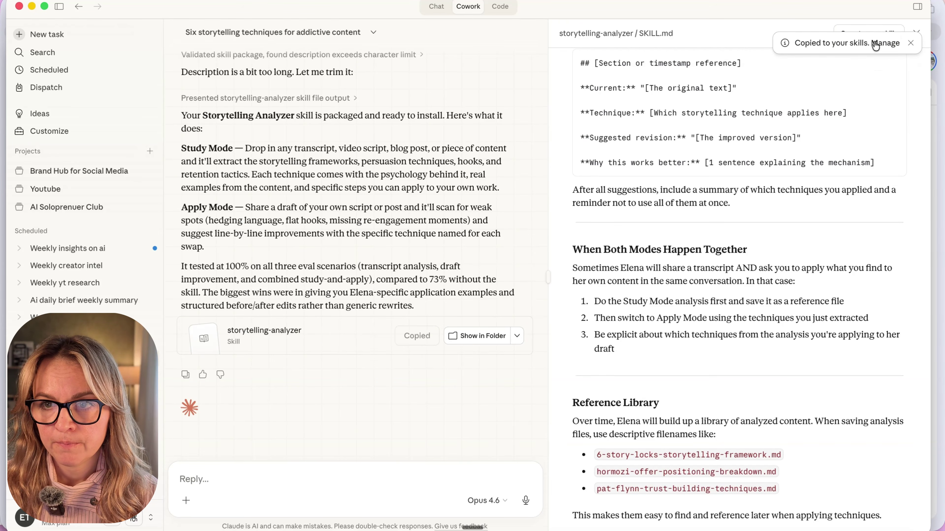
left_click(883, 44)
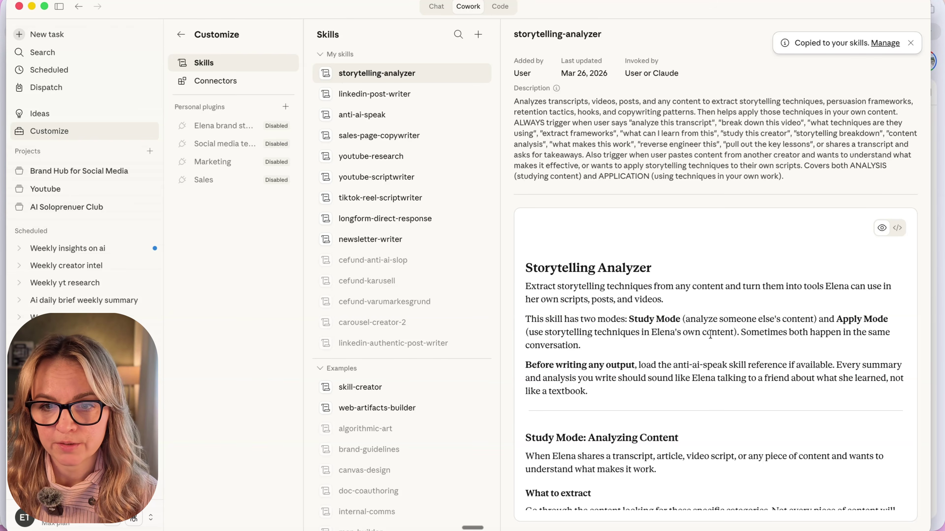
scroll(710, 333, "down", 15)
scroll(696, 316, "up", 15)
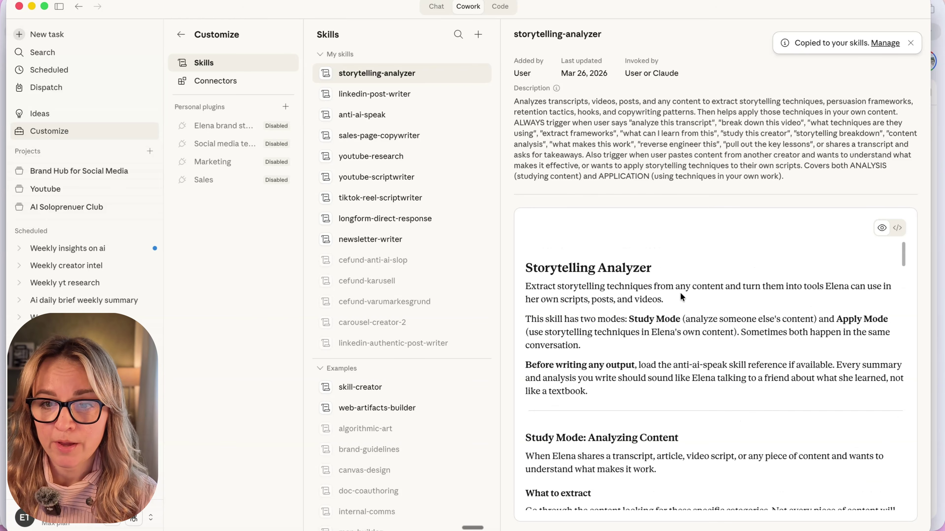
Start a new blank Cowork task.
left_click(67, 138)
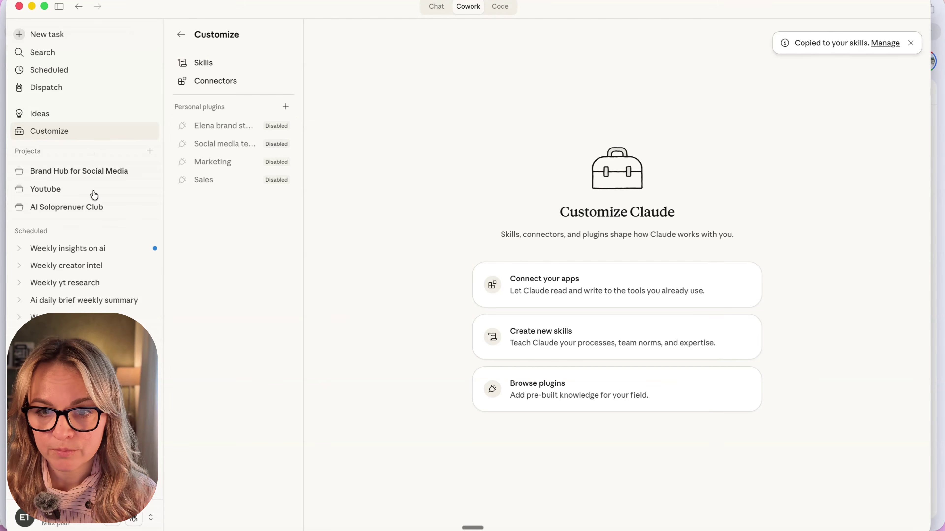
left_click(52, 43)
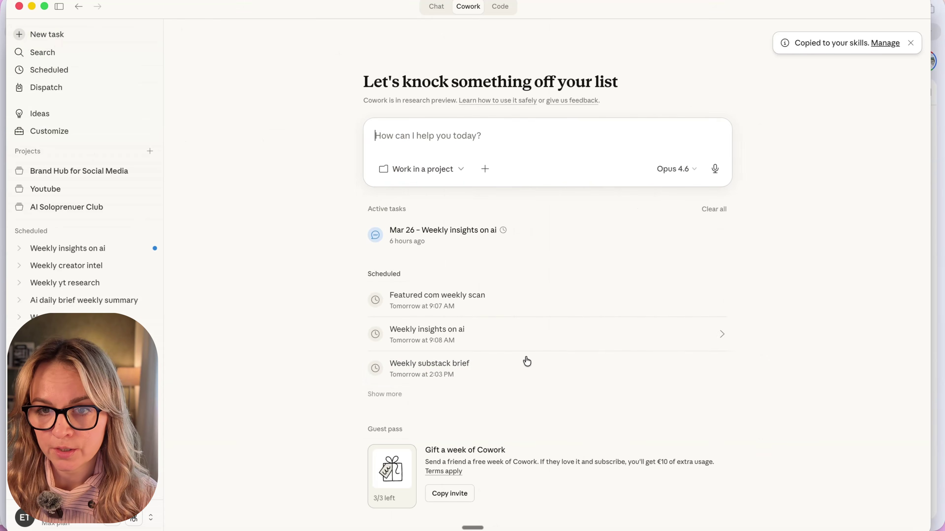